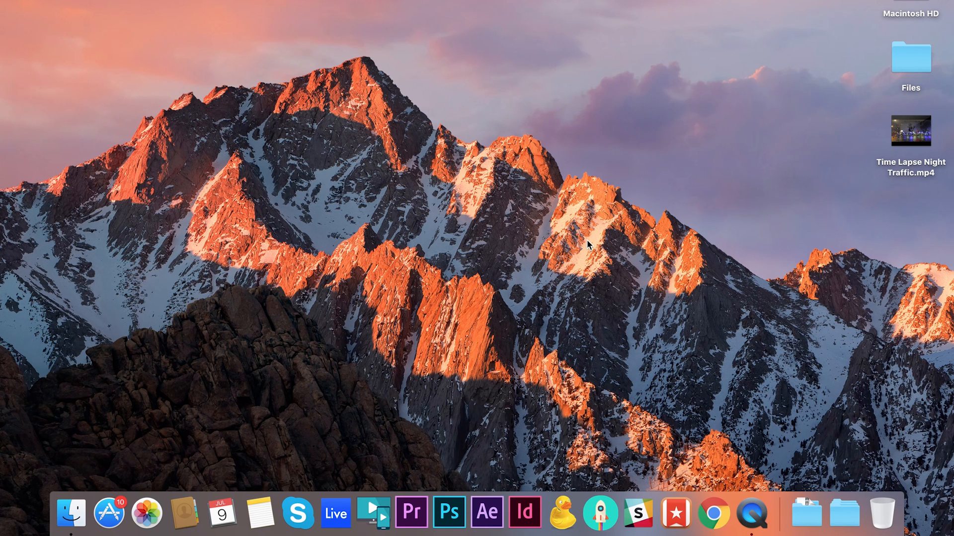
# Preview the Time Lapse Night Traffic video in Finder, then open it in Photoshop via the Dock icon
pyautogui.click(903, 175)
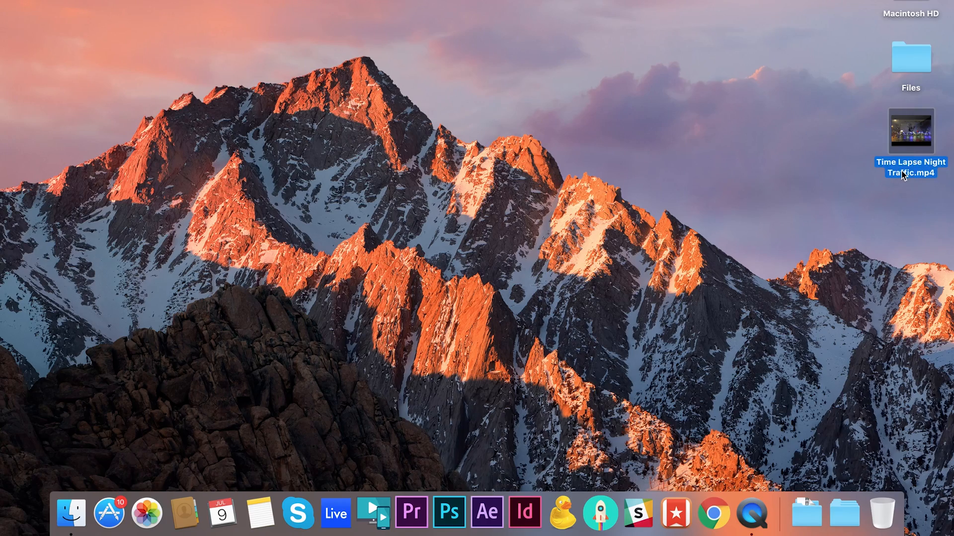
pyautogui.press('space')
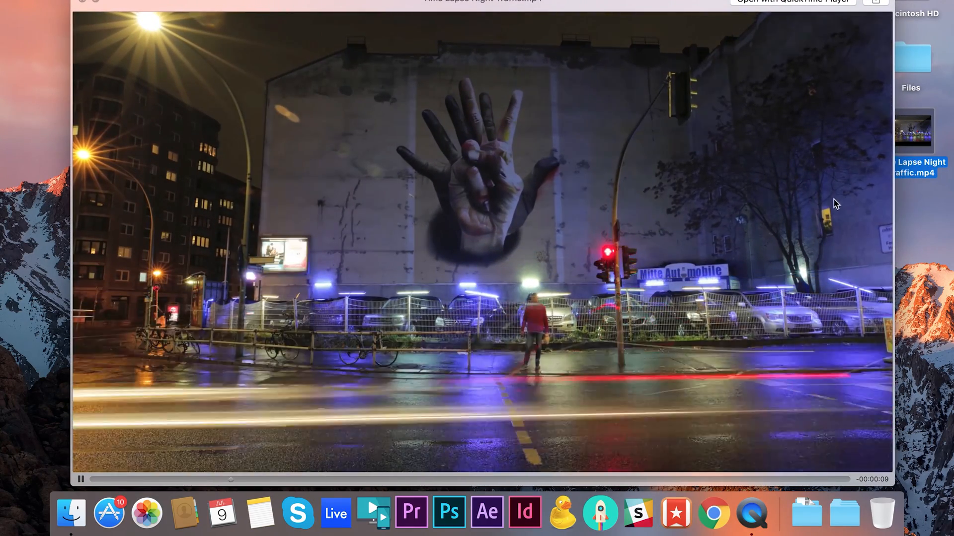
pyautogui.press('space')
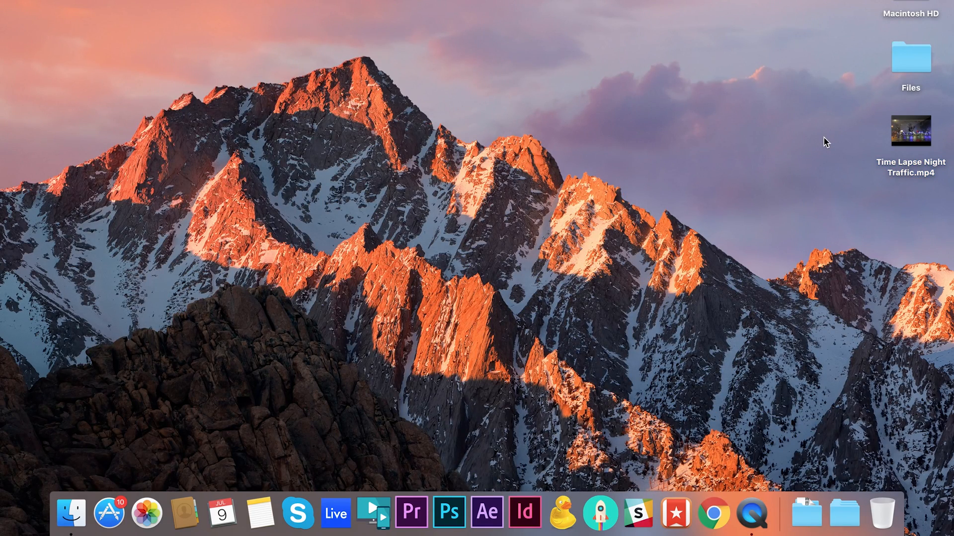
pyautogui.moveTo(910, 168)
pyautogui.mouseDown()
pyautogui.moveTo(512, 438)
pyautogui.moveTo(450, 514)
pyautogui.mouseUp()
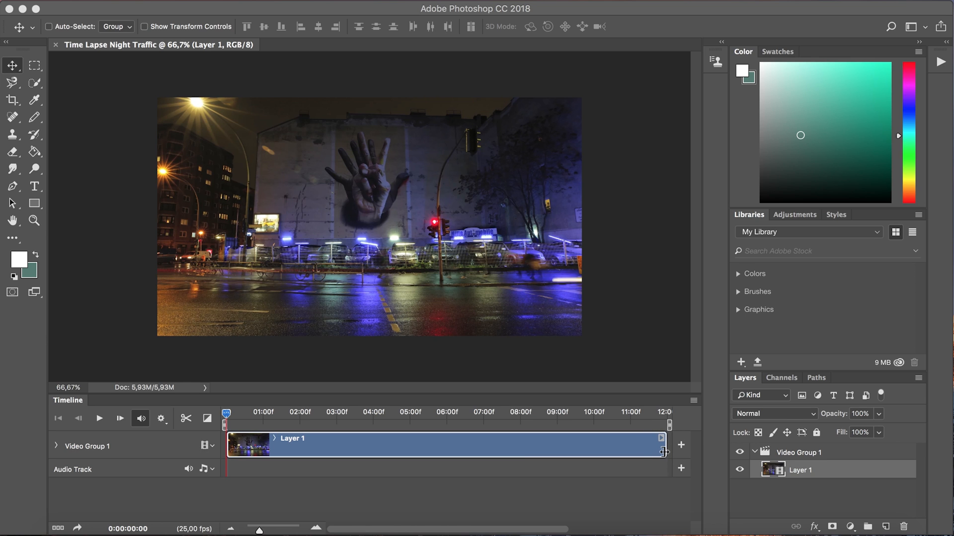
# Trim the clip's end to about 7 seconds and move the playhead to about 3 seconds
pyautogui.moveTo(664, 451); pyautogui.dragTo(485, 446)
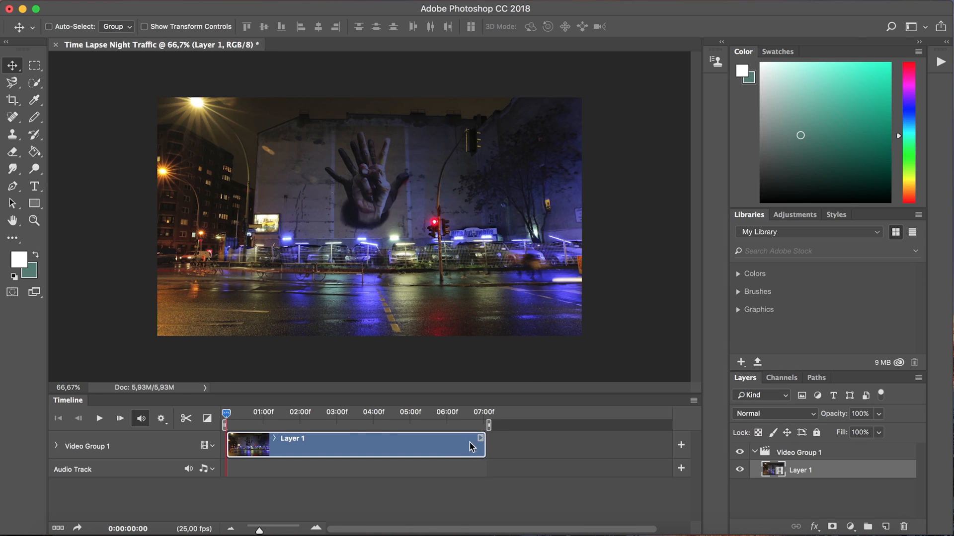
pyautogui.moveTo(227, 414)
pyautogui.mouseDown()
pyautogui.moveTo(364, 425)
pyautogui.moveTo(361, 417)
pyautogui.mouseUp()
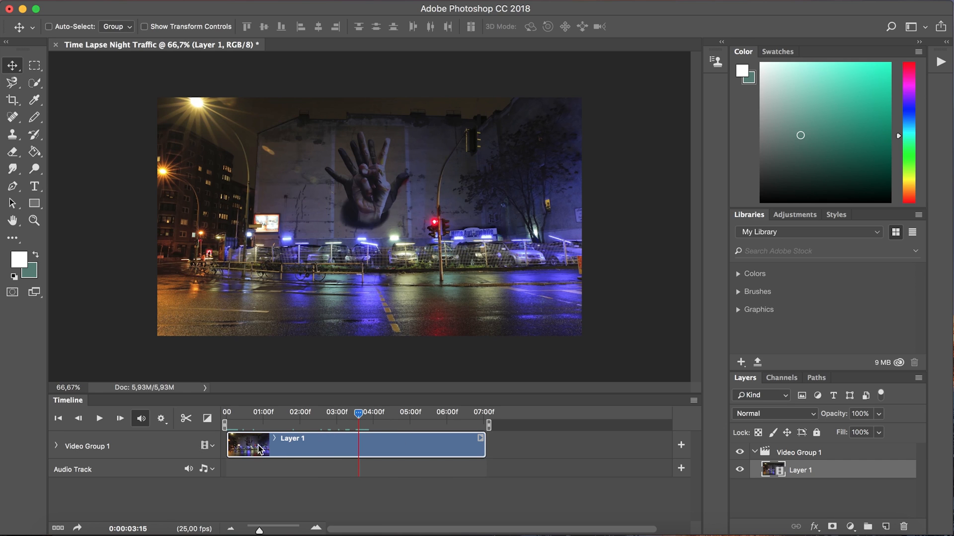
# Split the clip at the playhead and move Layer 1 copy onto its own track above Video Group 1
pyautogui.click(187, 420)
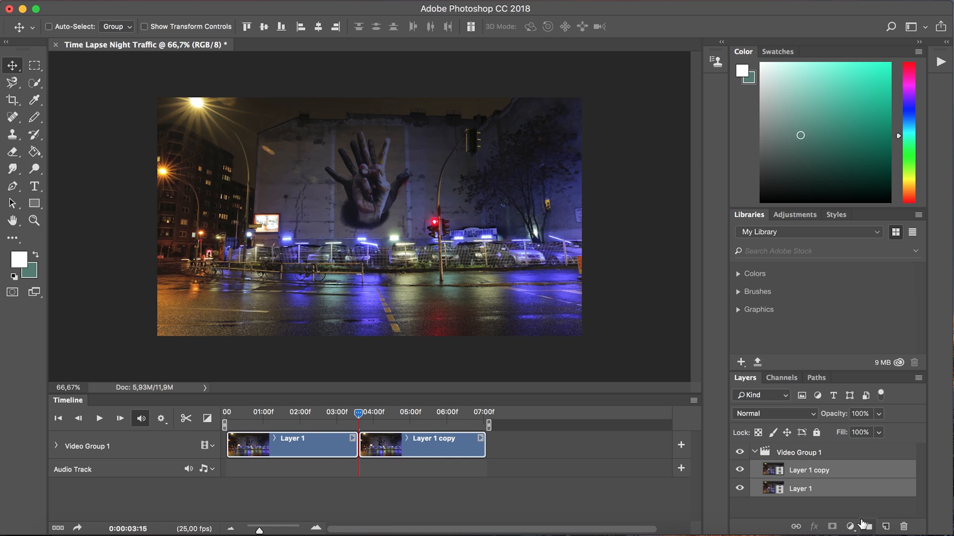
pyautogui.click(832, 508)
pyautogui.click(819, 471)
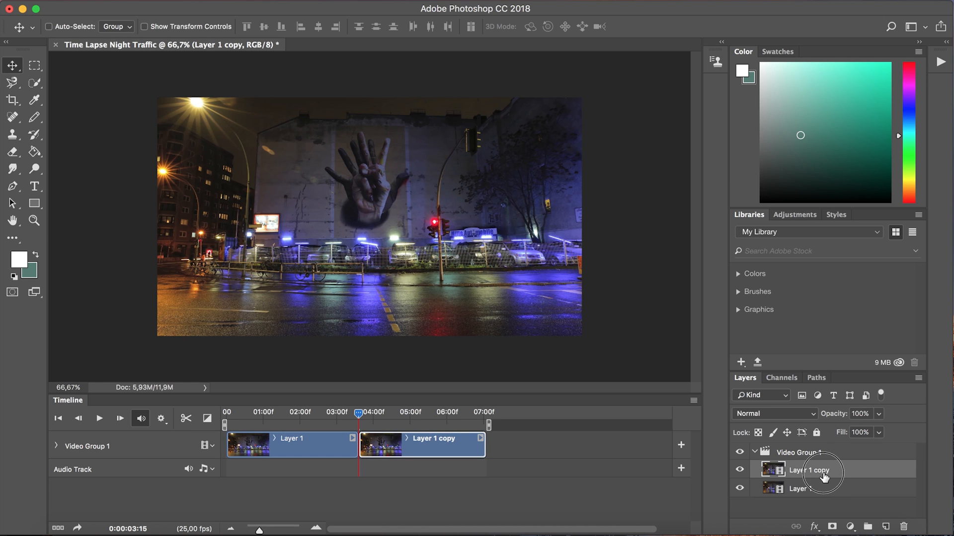
pyautogui.moveTo(819, 471); pyautogui.dragTo(814, 446)
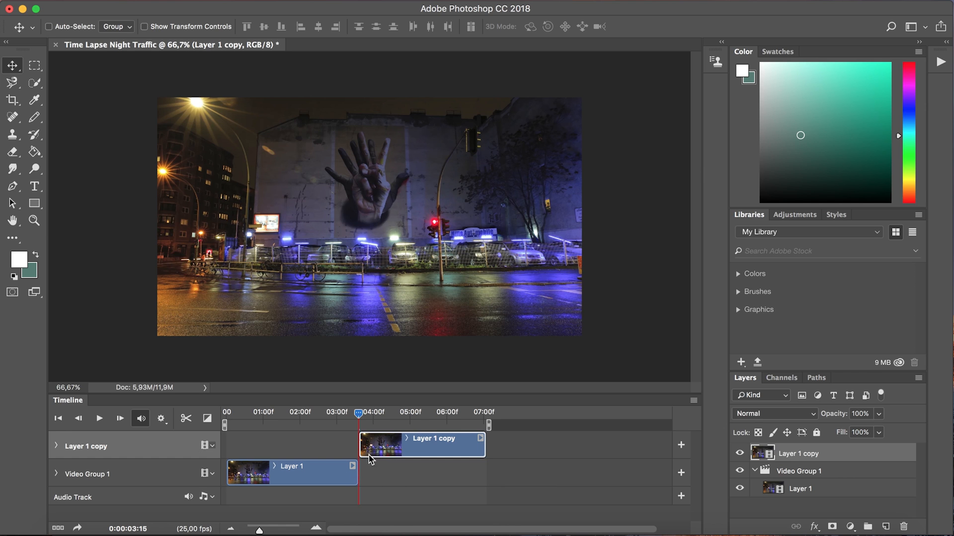
# Move Layer 1 copy to the timeline start and shift Layer 1 to begin before the copy ends
pyautogui.click(424, 457)
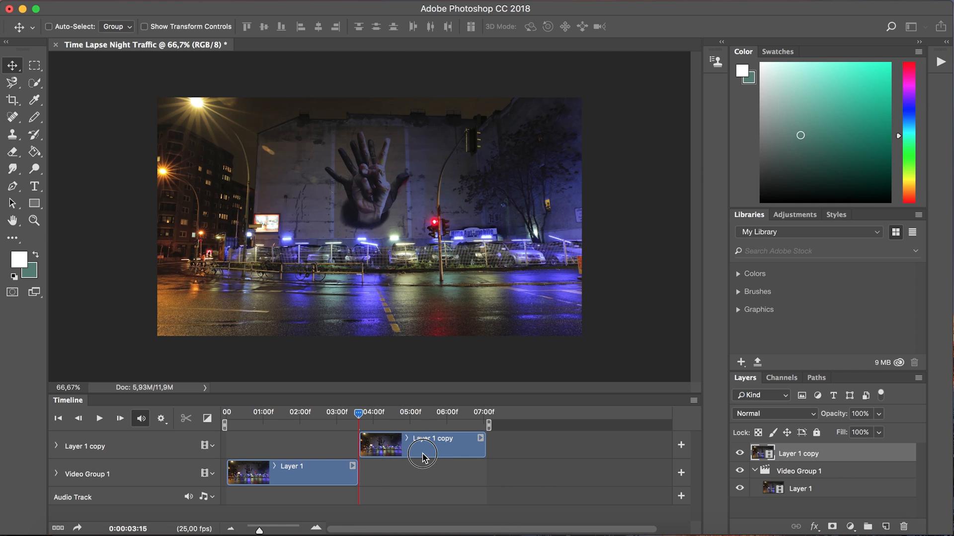
pyautogui.moveTo(423, 456); pyautogui.dragTo(296, 453)
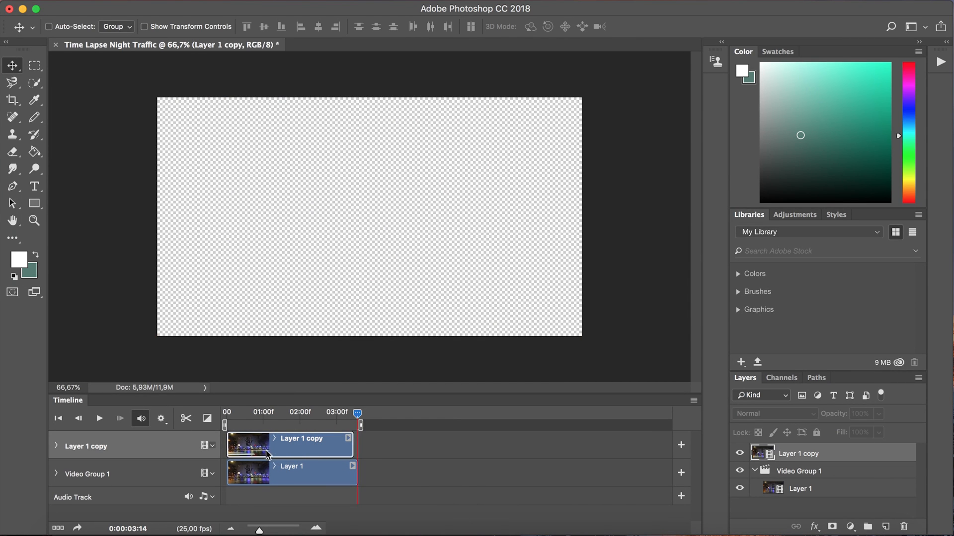
pyautogui.click(261, 476)
pyautogui.moveTo(260, 475); pyautogui.dragTo(365, 478)
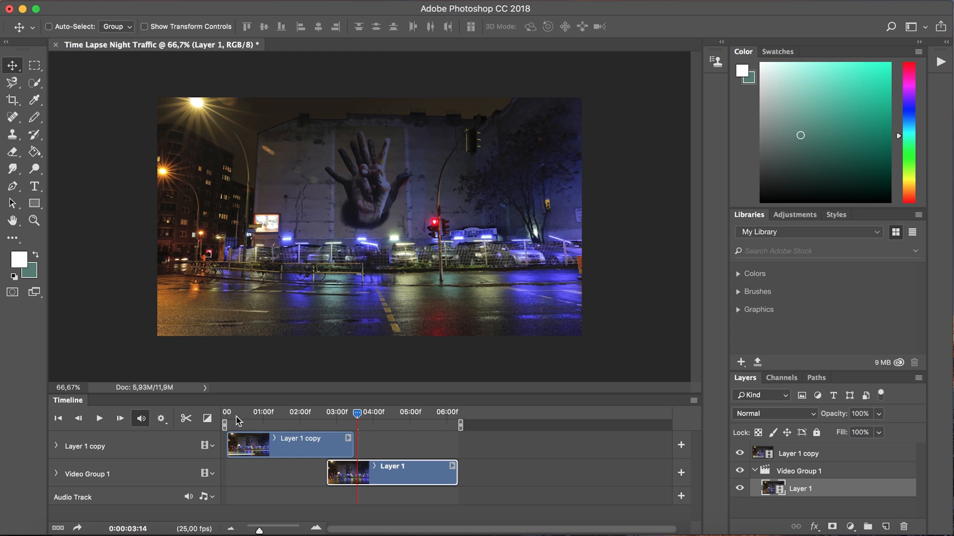
# Apply a Fade transition to the end of the Layer 1 copy clip
pyautogui.click(208, 418)
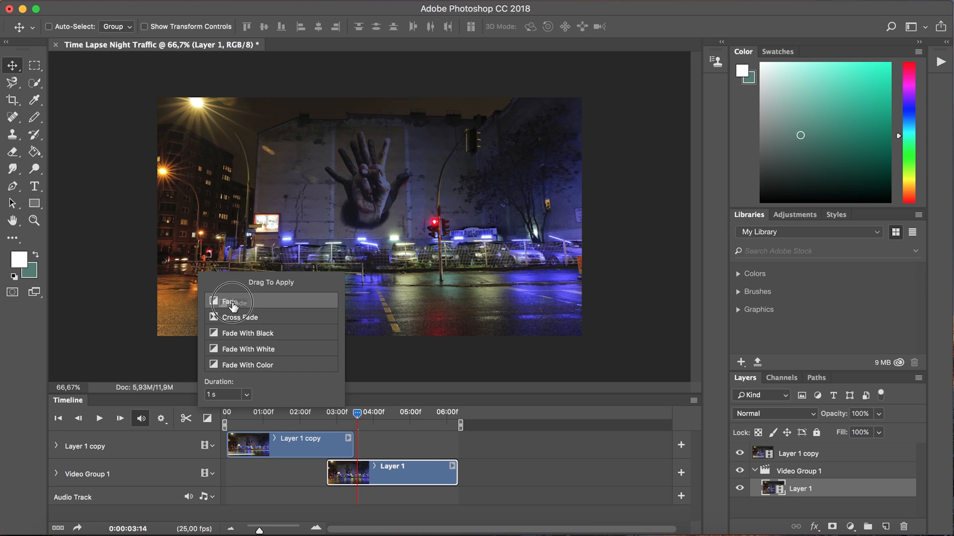
pyautogui.moveTo(216, 302)
pyautogui.mouseDown()
pyautogui.moveTo(253, 322)
pyautogui.moveTo(335, 445)
pyautogui.mouseUp()
pyautogui.click(334, 445)
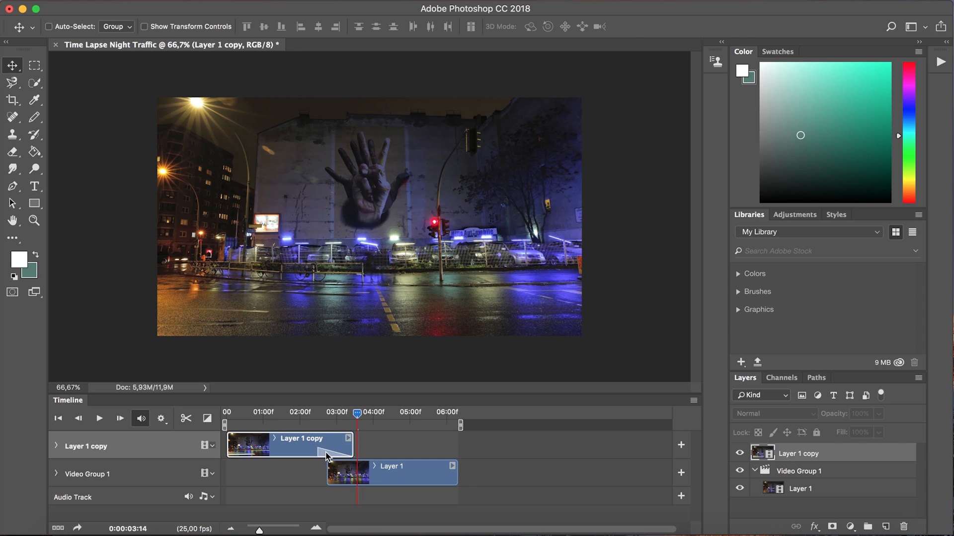
# Adjust the fade length and scrub the playhead through the overlap to preview the blend
pyautogui.moveTo(319, 451); pyautogui.dragTo(328, 454)
pyautogui.moveTo(355, 417); pyautogui.dragTo(320, 421)
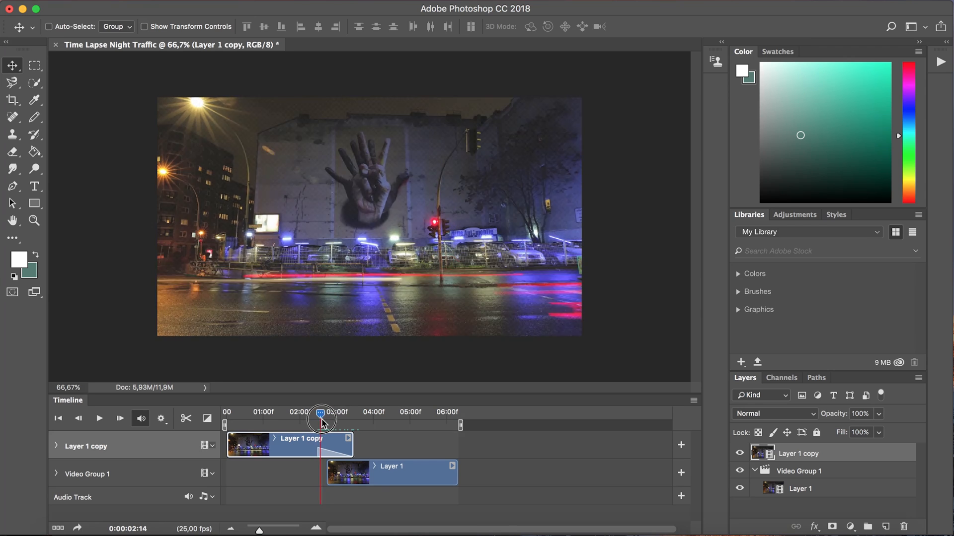
pyautogui.moveTo(320, 422); pyautogui.dragTo(324, 423)
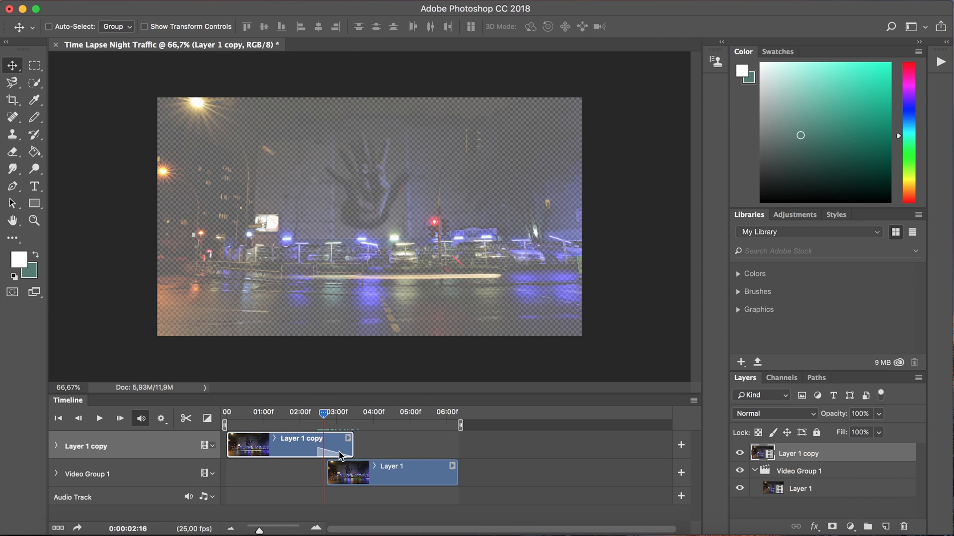
# Start Layer 1 slightly earlier and lengthen the fade to cover the whole overlap
pyautogui.click(350, 472)
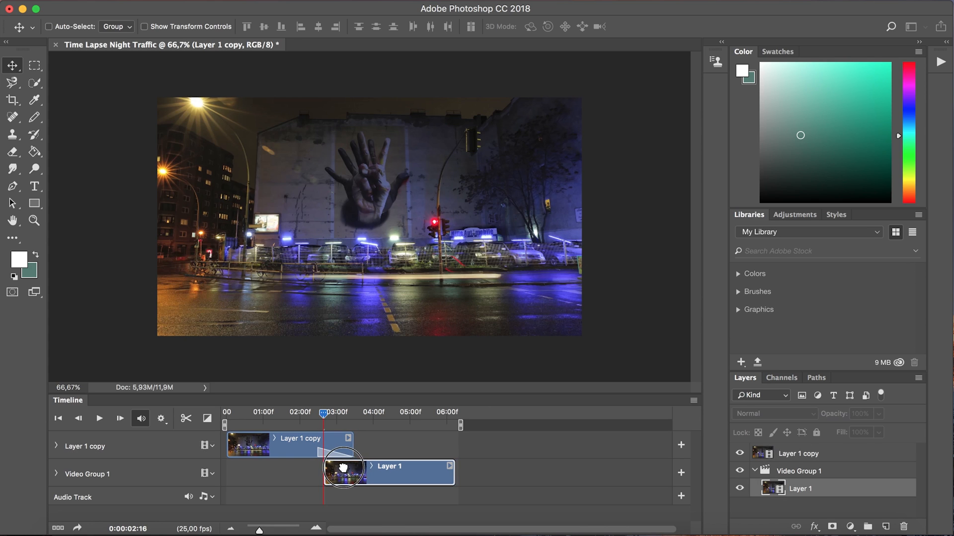
pyautogui.moveTo(351, 472); pyautogui.dragTo(331, 455)
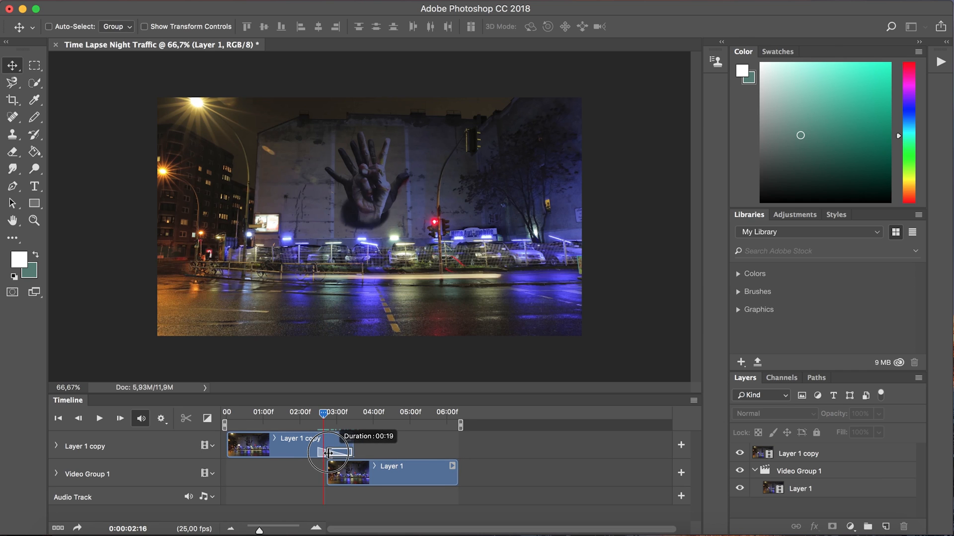
pyautogui.moveTo(331, 454); pyautogui.dragTo(343, 455)
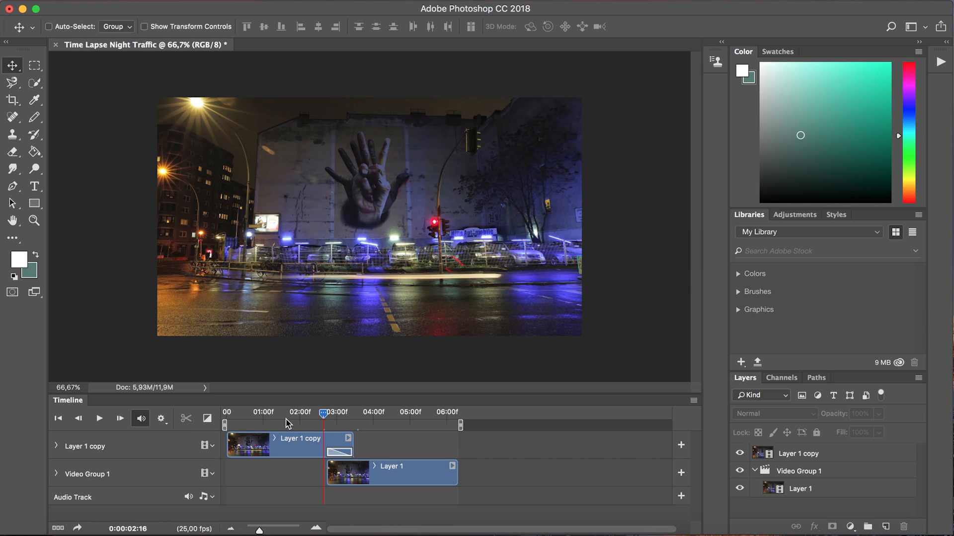
# Confirm Loop Playback is enabled in the timeline options and play the sequence
pyautogui.click(692, 401)
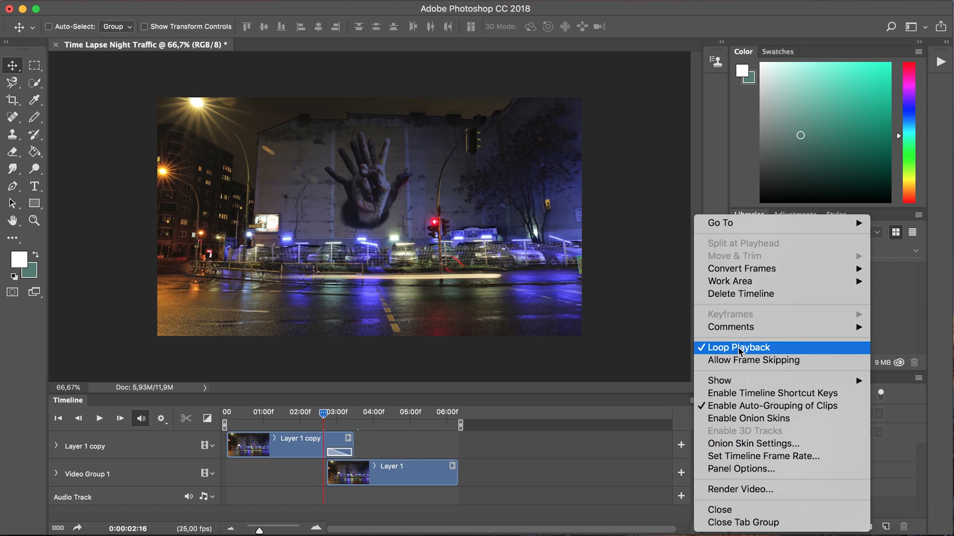
pyautogui.click(540, 439)
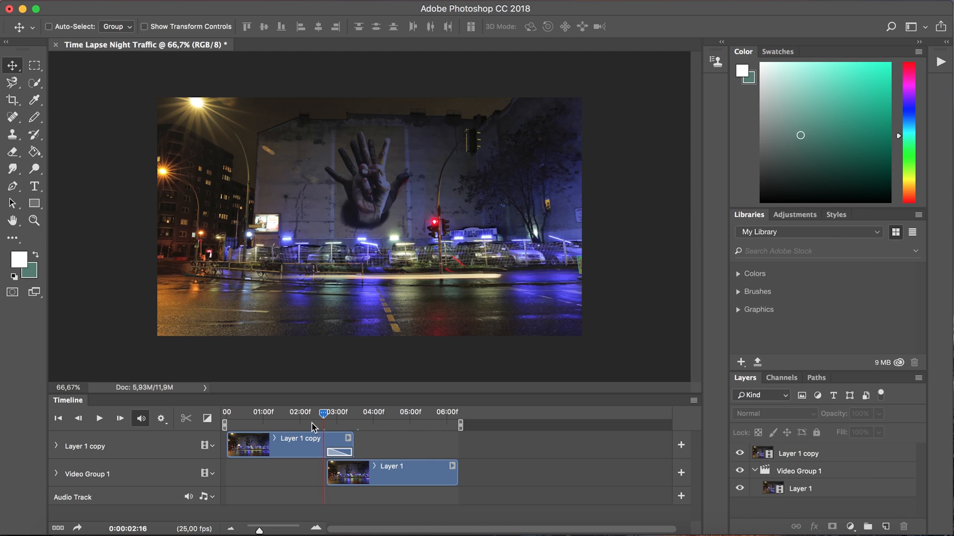
pyautogui.press('space')
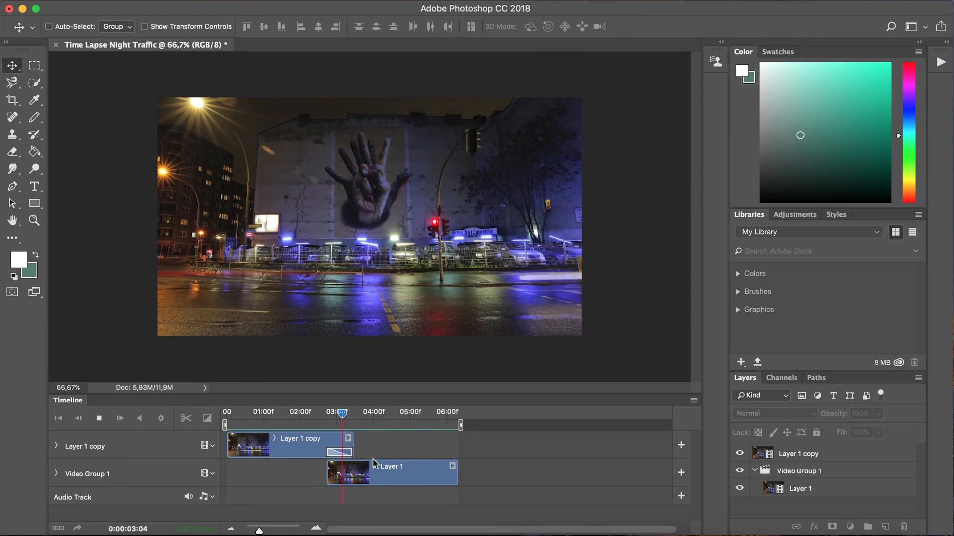
# Stop playback partway through the second clip
pyautogui.press('space')
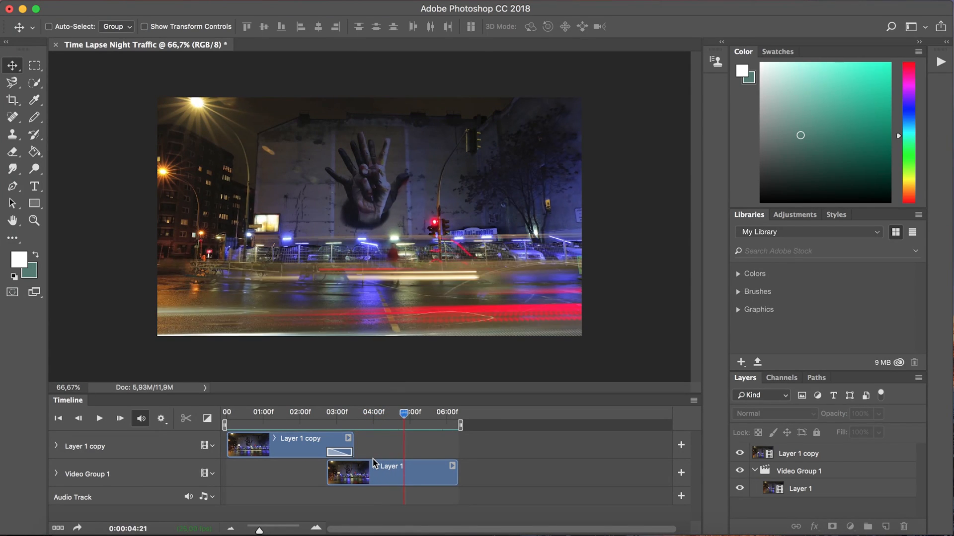